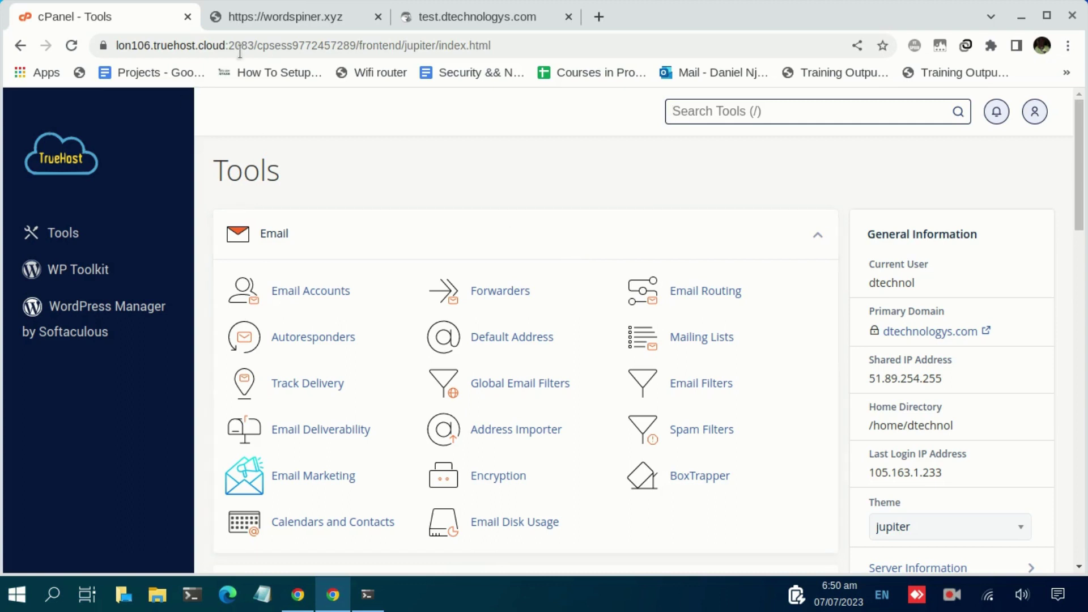
- Examine and compare the error pages shown on wordspiner.xyz and test.dtechnologys.com, including the PHP version requirement
{"action": "left_click", "coordinate": [271, 29]}
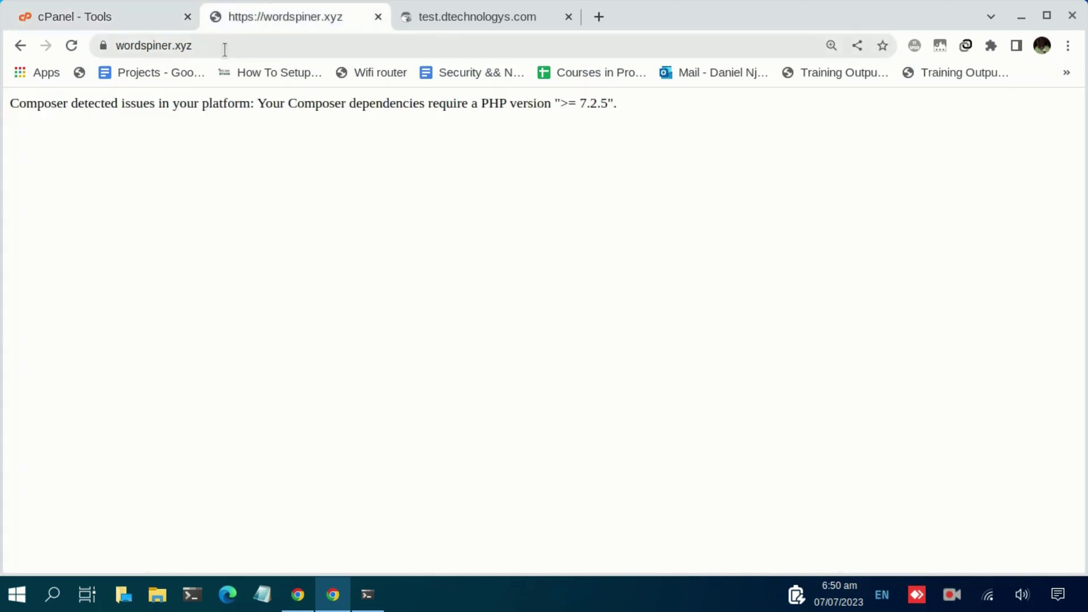
{"action": "left_click", "coordinate": [502, 17]}
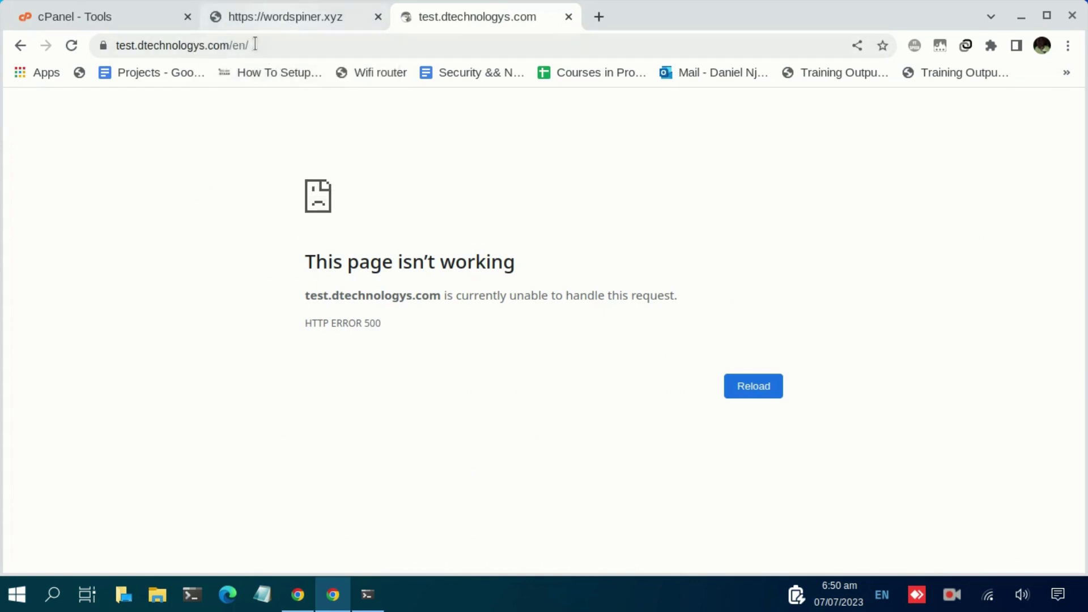
{"action": "left_click", "coordinate": [297, 19]}
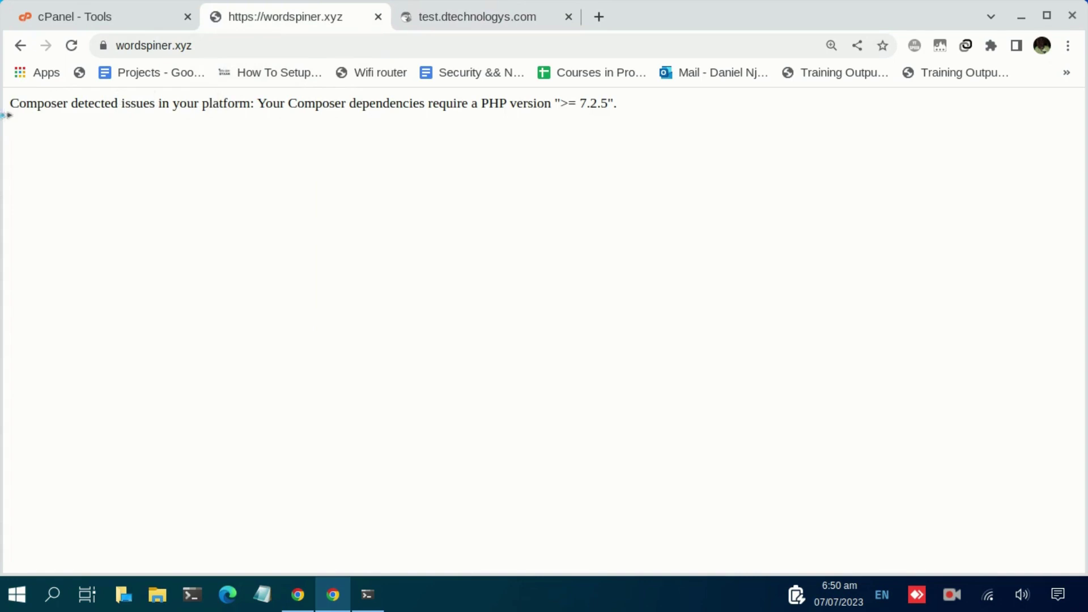
{"action": "left_click_drag", "start_coordinate": [16, 109], "coordinate": [101, 103]}
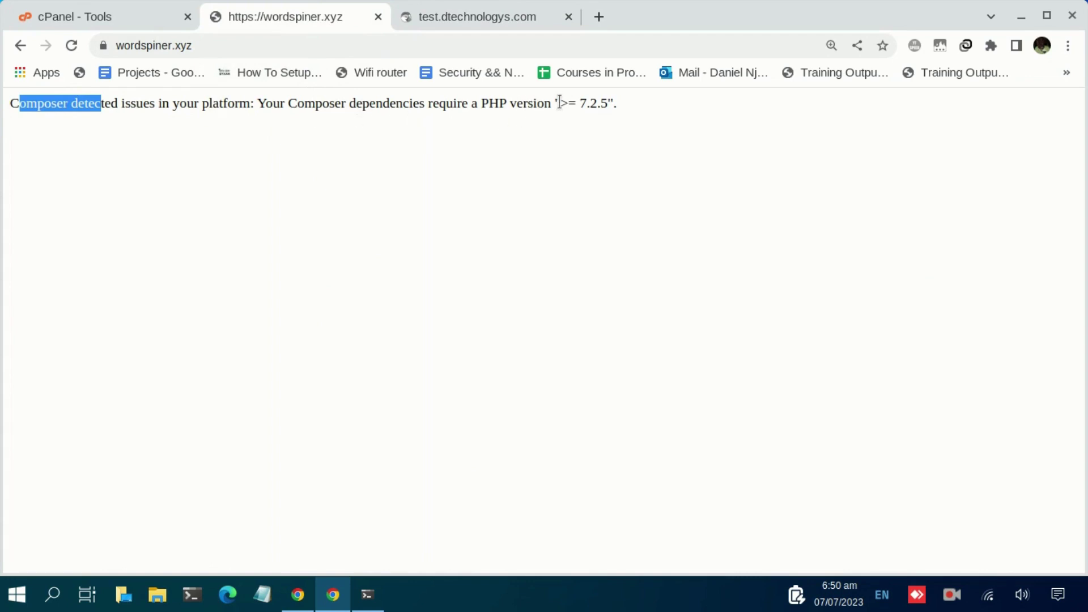
{"action": "left_click_drag", "start_coordinate": [580, 102], "coordinate": [605, 102]}
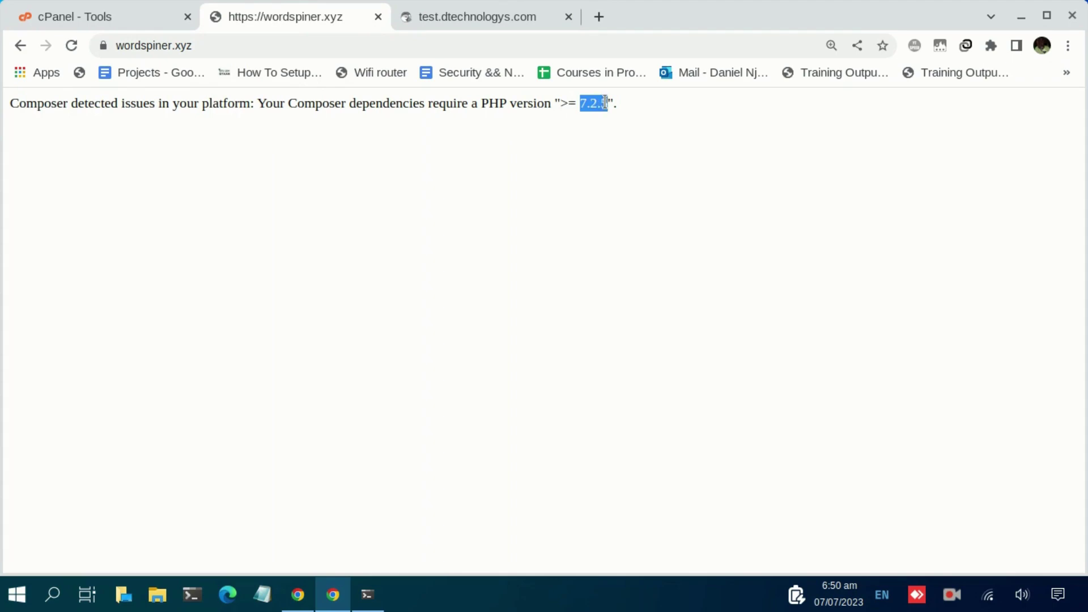
{"action": "left_click", "coordinate": [429, 25]}
{"action": "left_click_drag", "start_coordinate": [299, 260], "coordinate": [392, 343]}
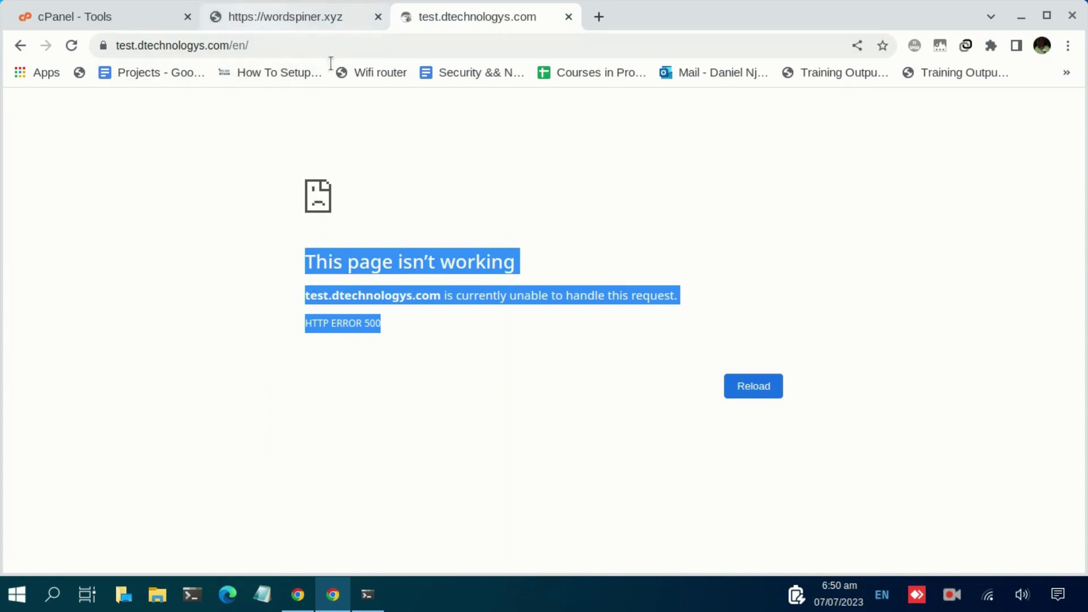
{"action": "left_click", "coordinate": [297, 17]}
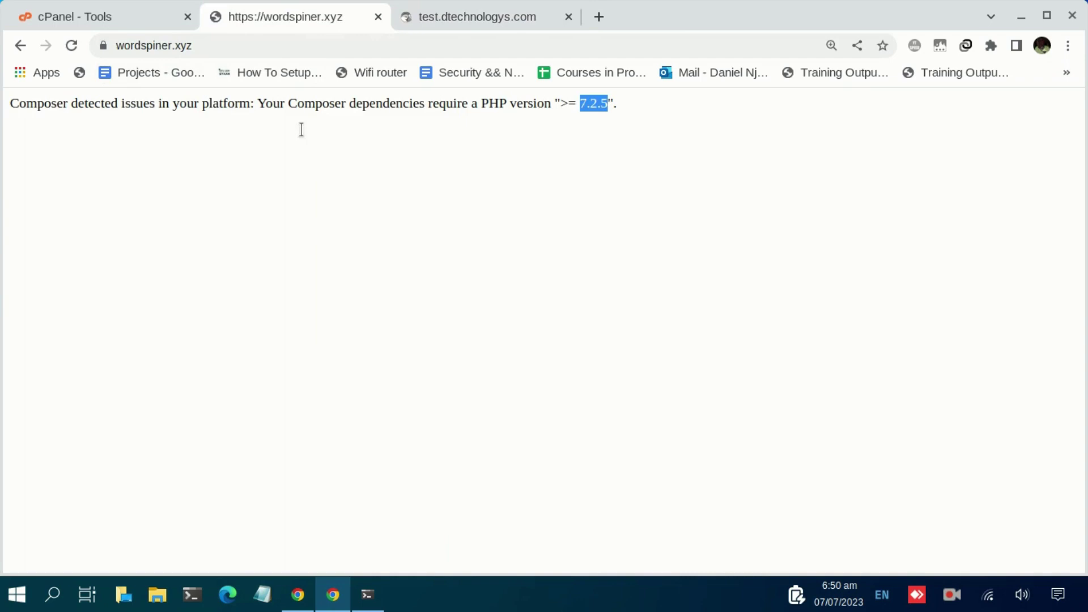
{"action": "left_click", "coordinate": [462, 22]}
{"action": "left_click", "coordinate": [252, 17]}
{"action": "left_click", "coordinate": [471, 21]}
{"action": "left_click", "coordinate": [306, 29]}
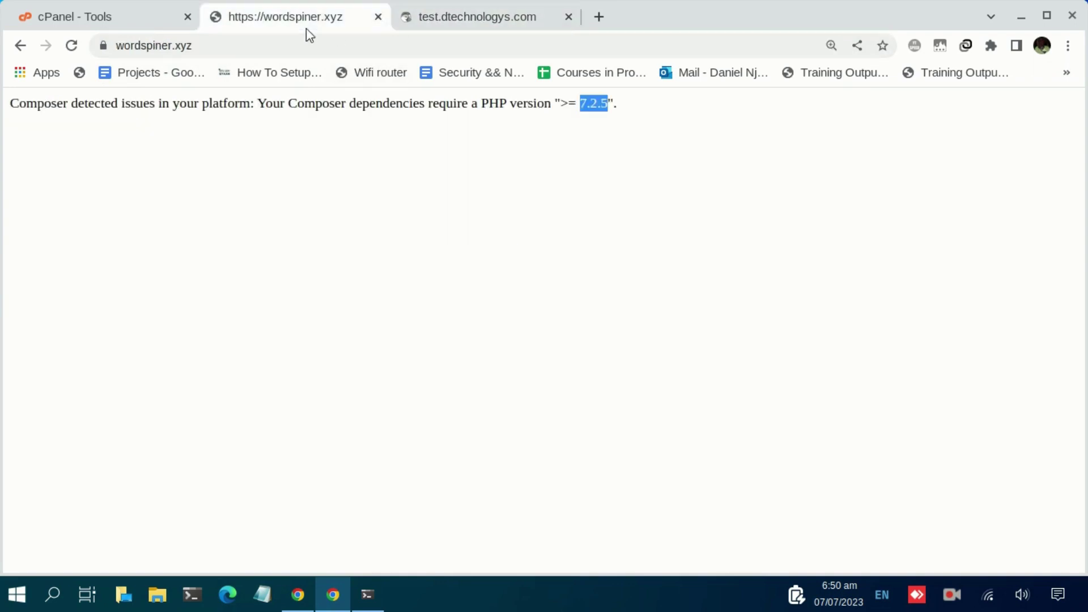
- Return to the cPanel tools, search them for "php" and open MultiPHP Manager
{"action": "left_click", "coordinate": [124, 24]}
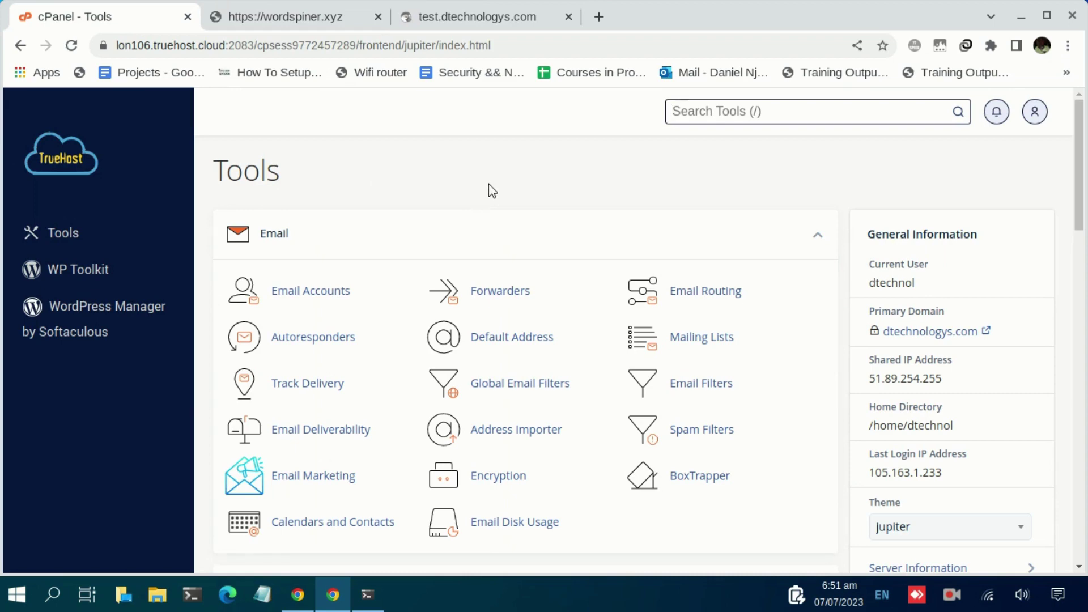
{"action": "scroll", "coordinate": [488, 185], "scroll_direction": "down", "scroll_amount": 3}
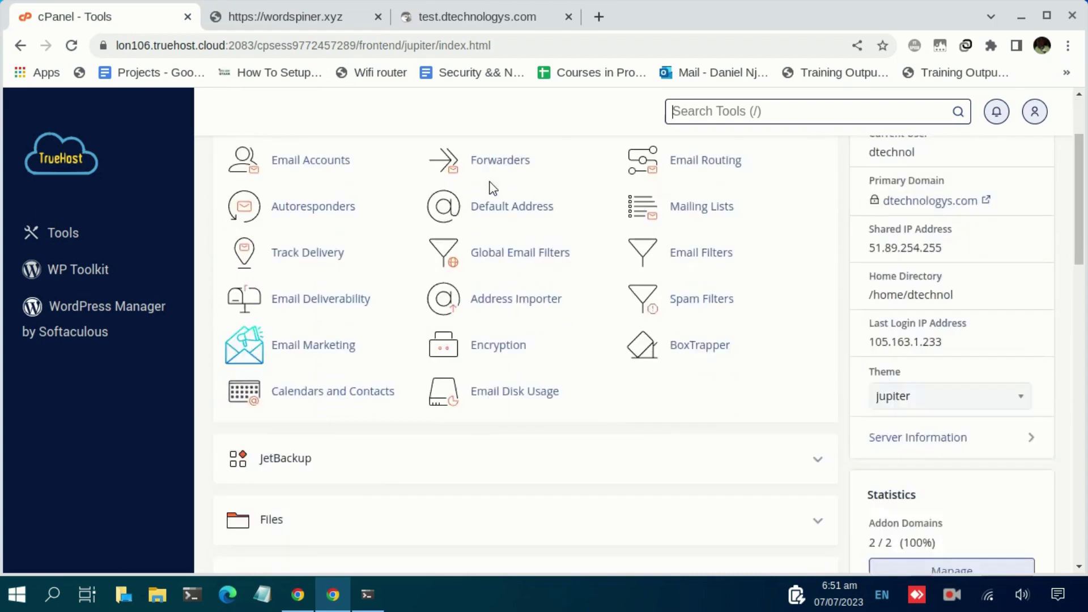
{"action": "scroll", "coordinate": [491, 185], "scroll_direction": "down", "scroll_amount": 10}
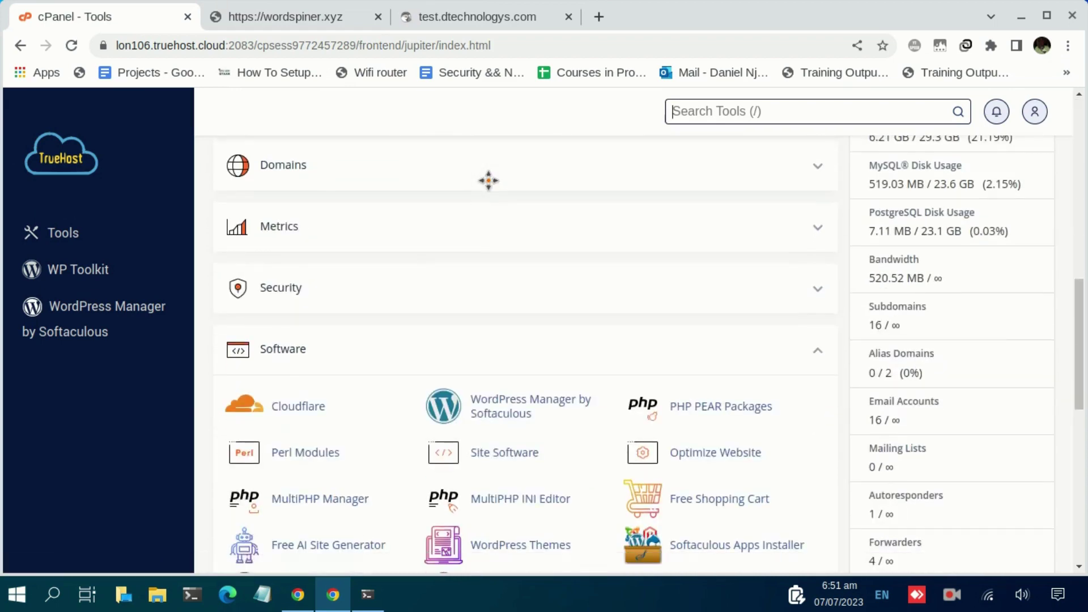
{"action": "scroll", "coordinate": [360, 391], "scroll_direction": "down", "scroll_amount": 2}
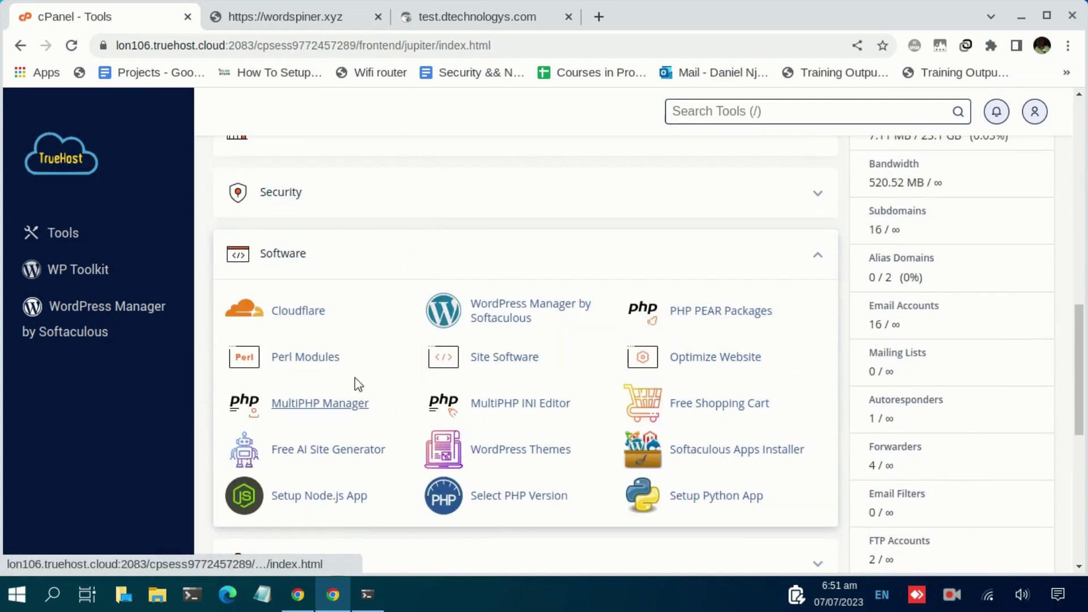
{"action": "middle_click", "coordinate": [277, 255]}
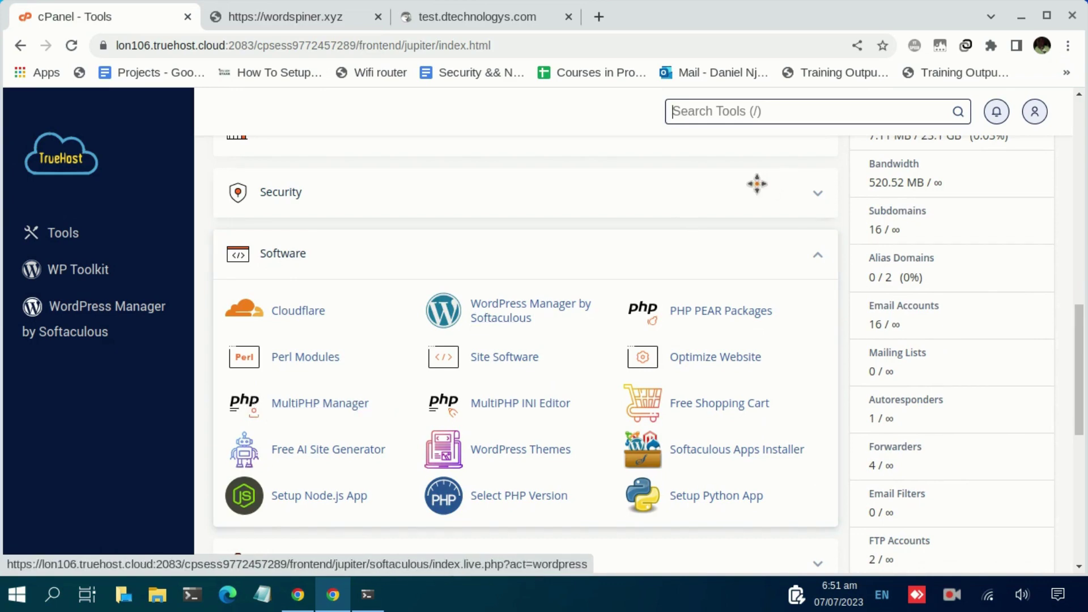
{"action": "left_click", "coordinate": [703, 117]}
{"action": "type", "text": "php"}
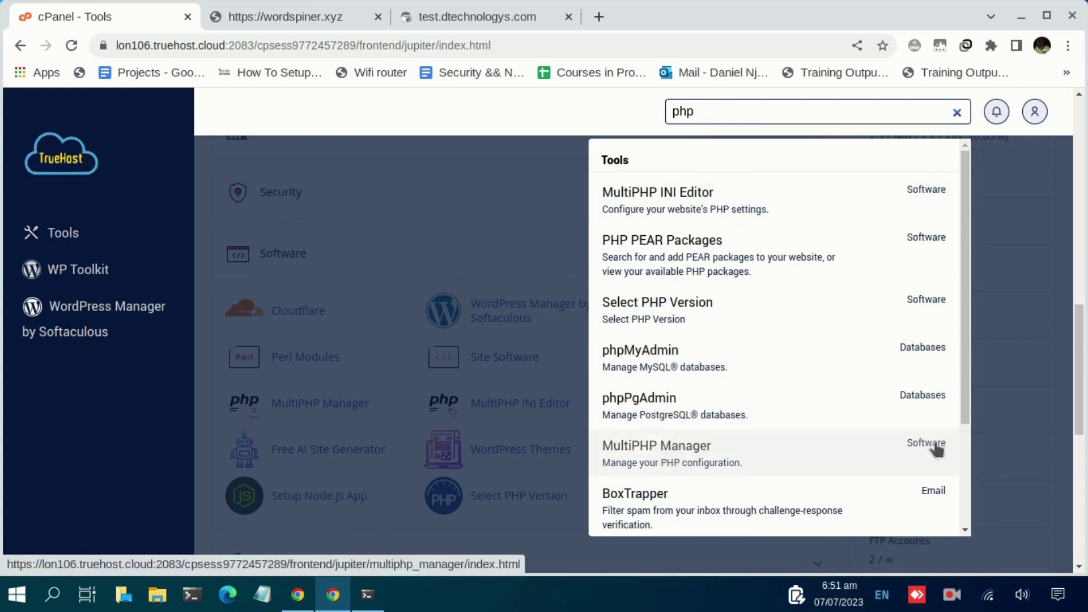
{"action": "left_click", "coordinate": [698, 454]}
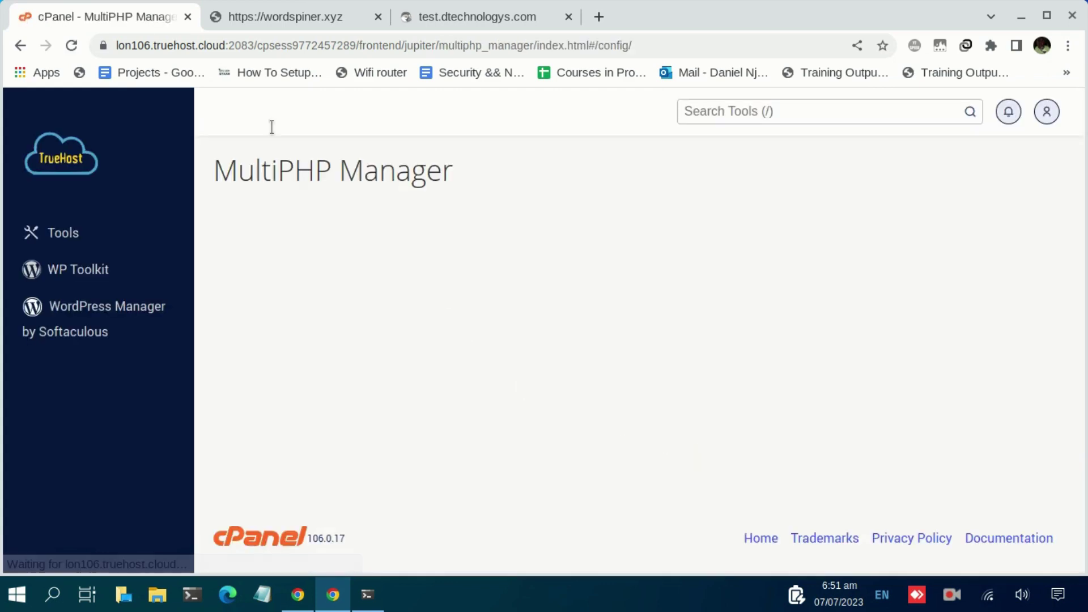
- Recheck the PHP requirement on wordspiner.xyz and filter MultiPHP Manager's domain list by "word"
{"action": "left_click", "coordinate": [289, 19]}
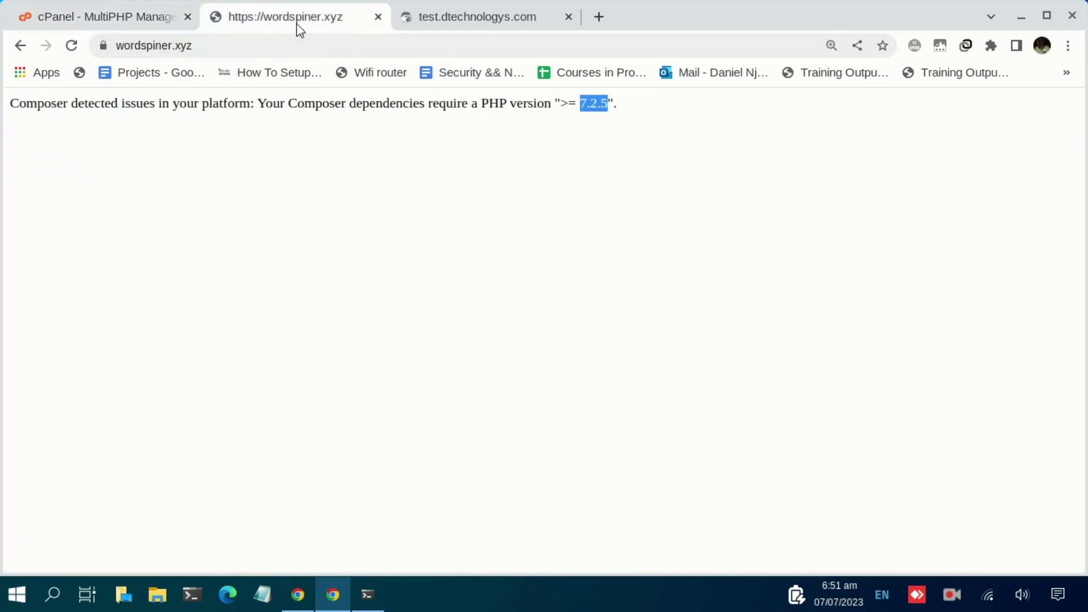
{"action": "left_click", "coordinate": [90, 12]}
{"action": "scroll", "coordinate": [311, 340], "scroll_direction": "down", "scroll_amount": 5}
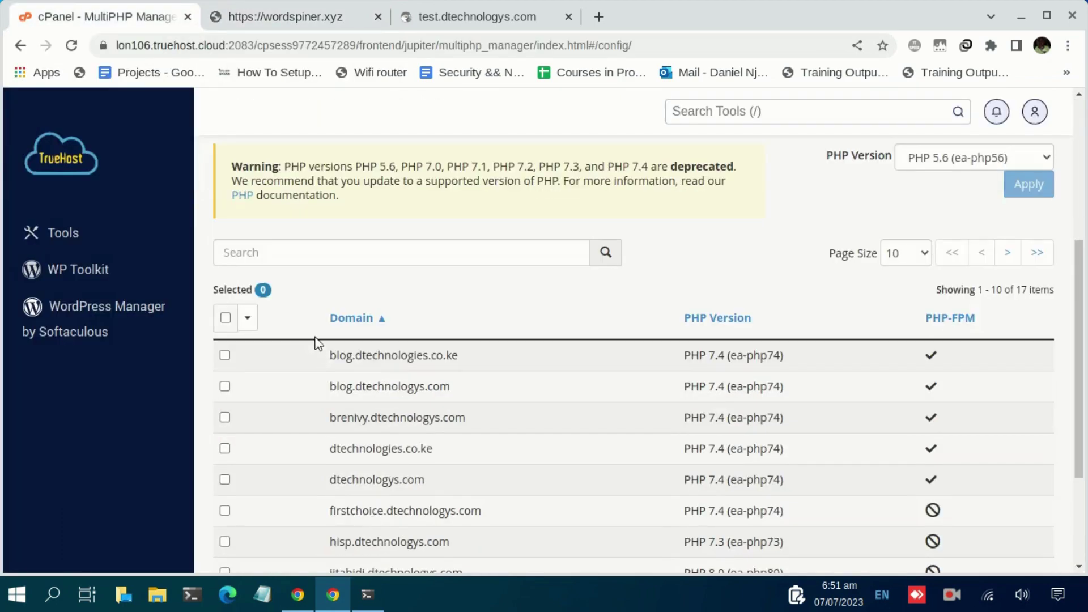
{"action": "scroll", "coordinate": [335, 305], "scroll_direction": "up", "scroll_amount": 1}
{"action": "scroll", "coordinate": [341, 269], "scroll_direction": "up", "scroll_amount": 1}
{"action": "left_click", "coordinate": [270, 350]}
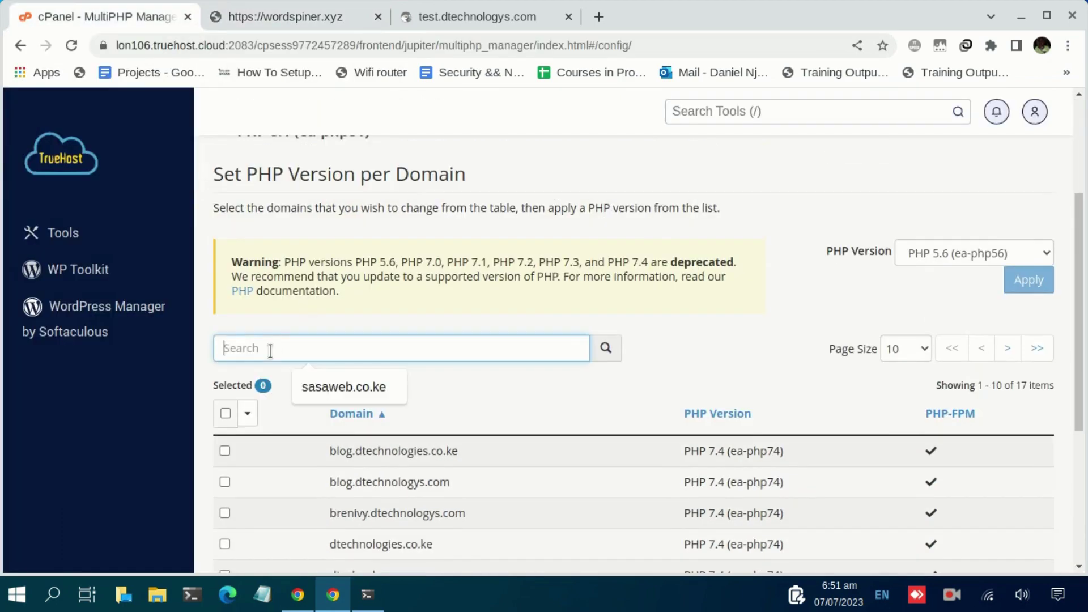
{"action": "type", "text": "word"}
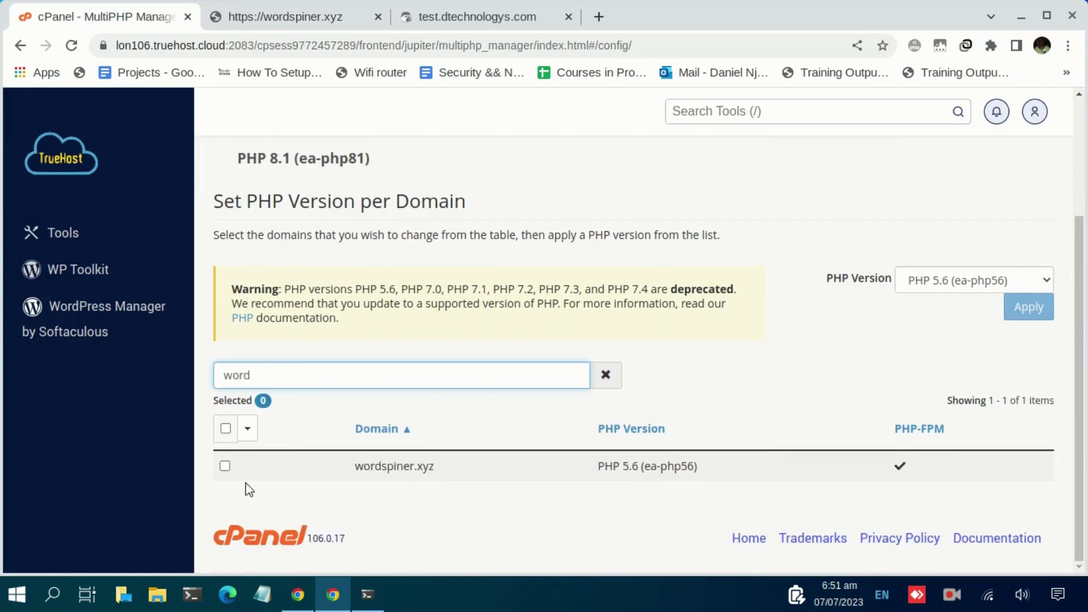
- Apply PHP 7.4 (ea-php74) to the wordspiner.xyz domain
{"action": "left_click", "coordinate": [225, 467]}
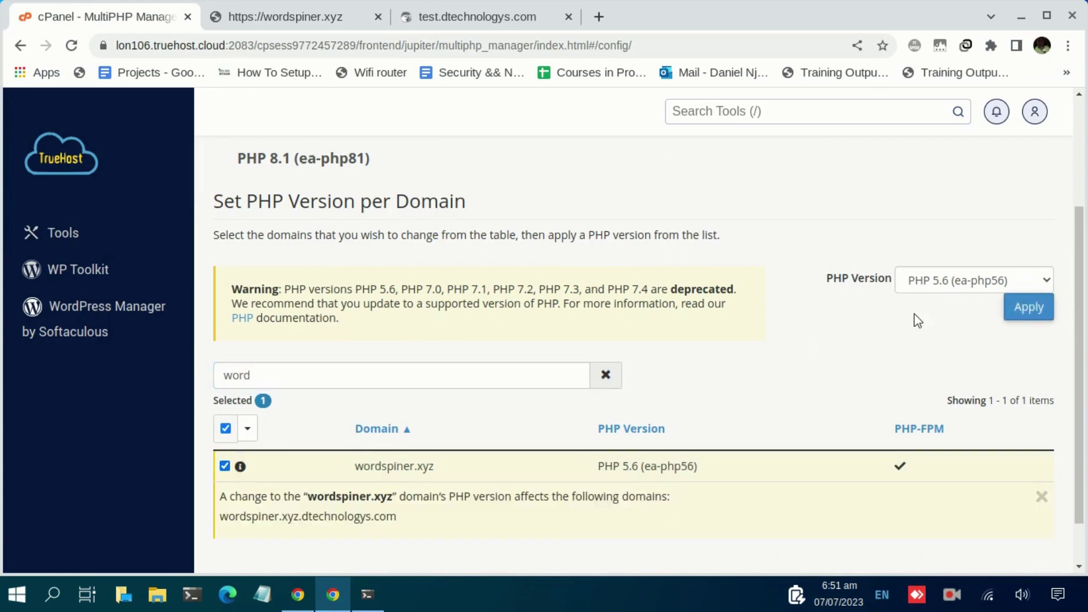
{"action": "left_click", "coordinate": [943, 284]}
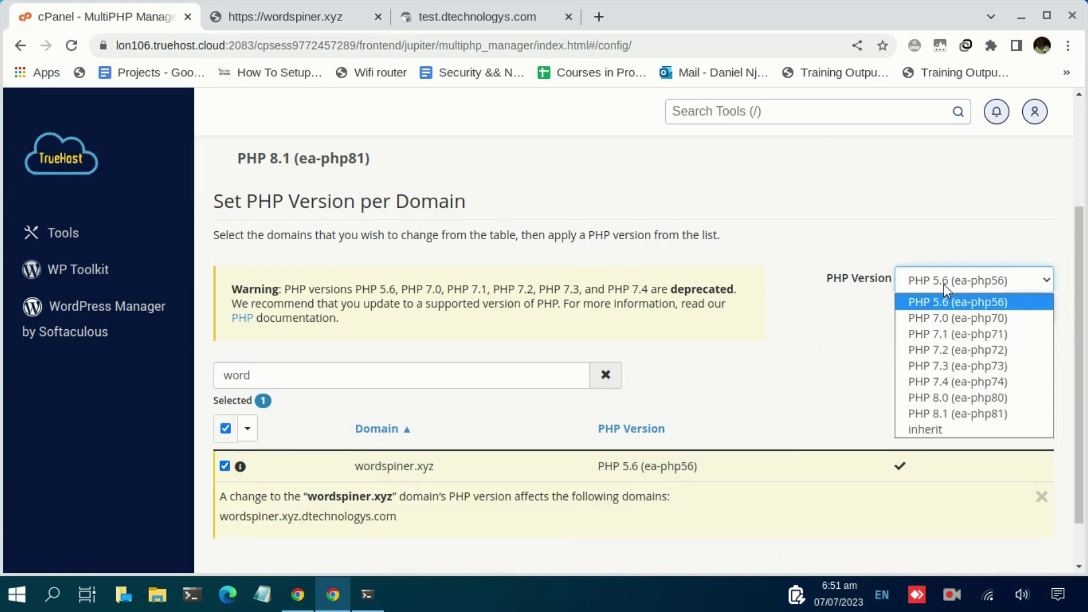
{"action": "left_click", "coordinate": [940, 382]}
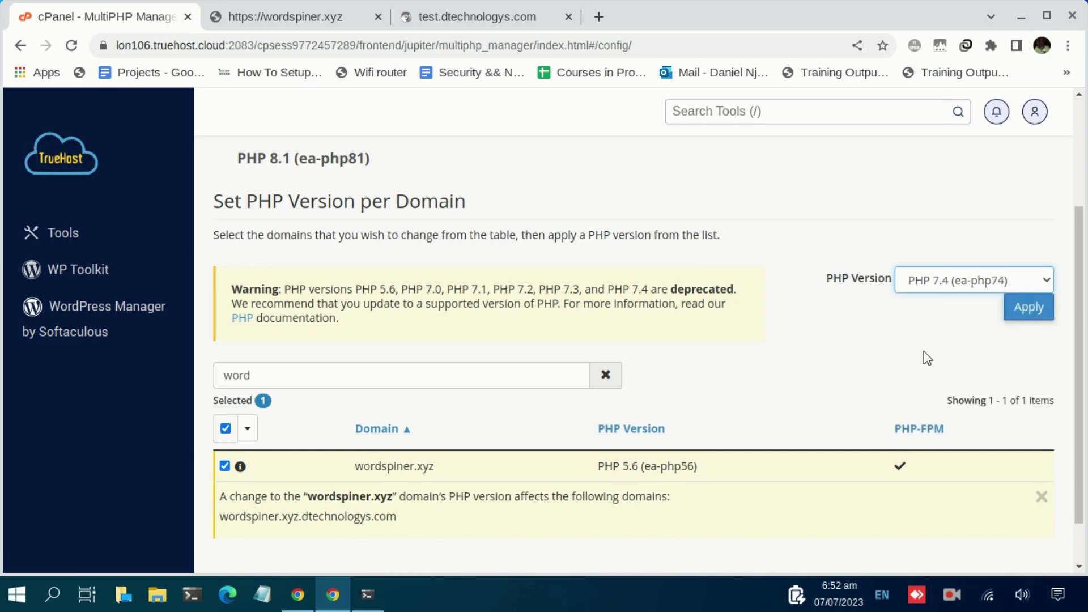
{"action": "left_click", "coordinate": [1027, 308]}
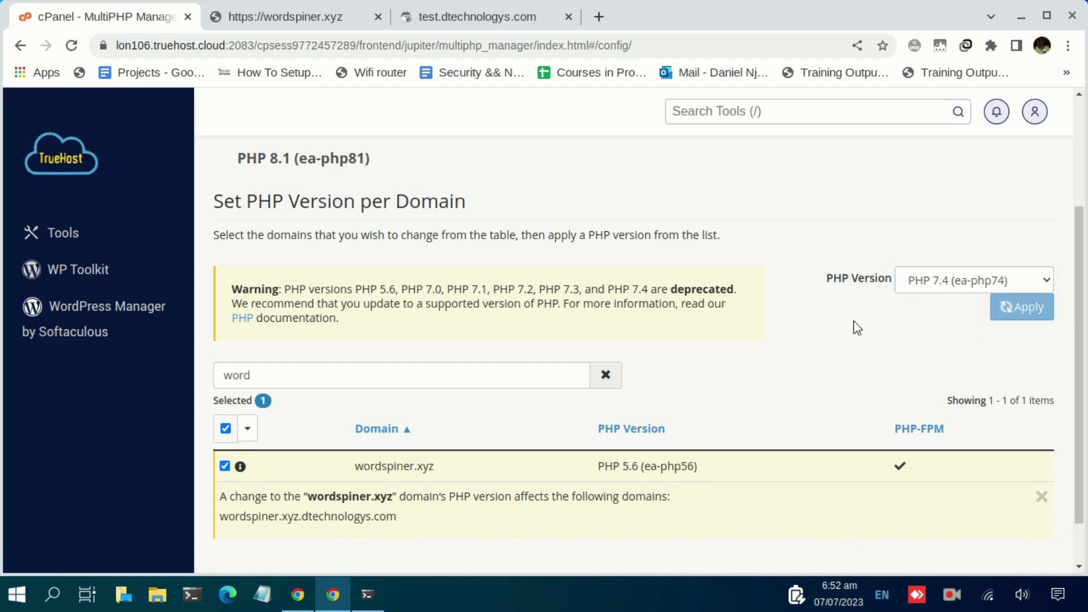
- Reload wordspiner.xyz to test the site and return to MultiPHP Manager
{"action": "left_click", "coordinate": [249, 19]}
{"action": "left_click", "coordinate": [71, 45]}
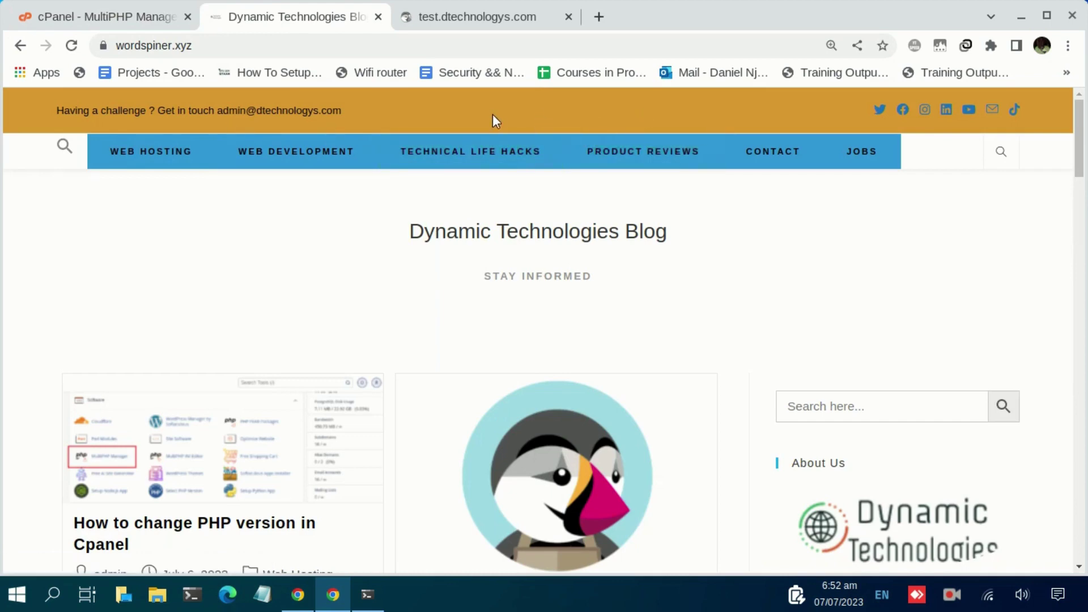
{"action": "left_click", "coordinate": [111, 17]}
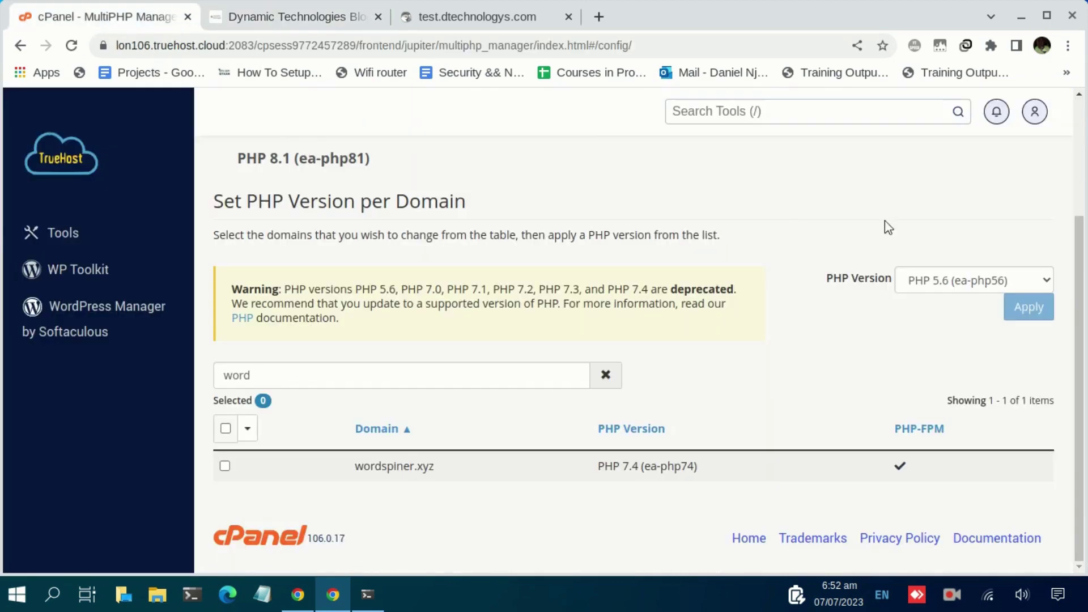
- Review the selectable PHP versions and look through the wordspiner.xyz homepage
{"action": "left_click", "coordinate": [929, 280]}
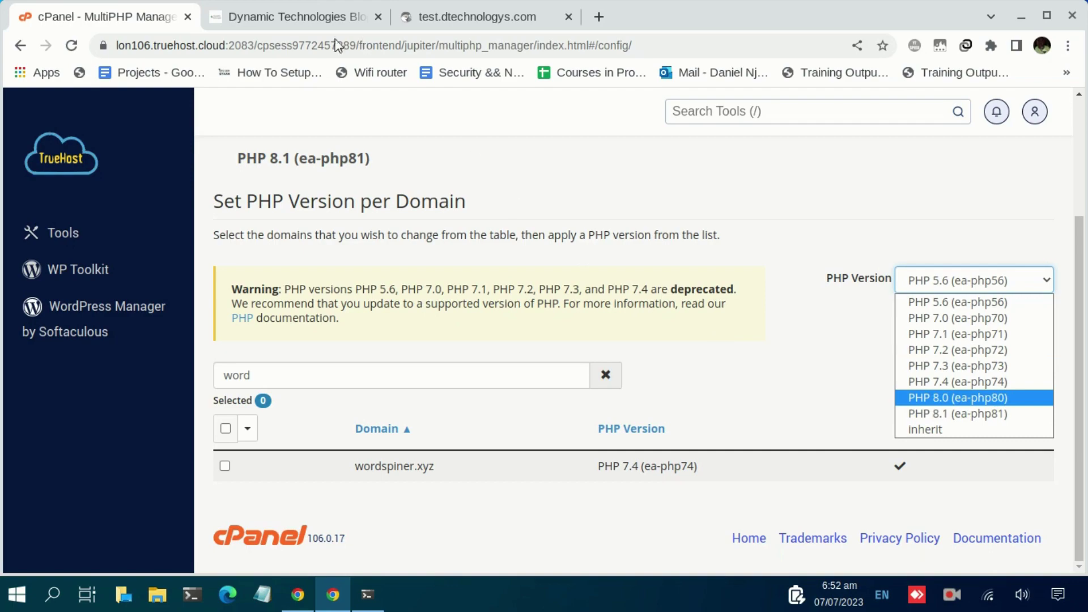
{"action": "left_click", "coordinate": [259, 24]}
{"action": "left_click", "coordinate": [316, 19]}
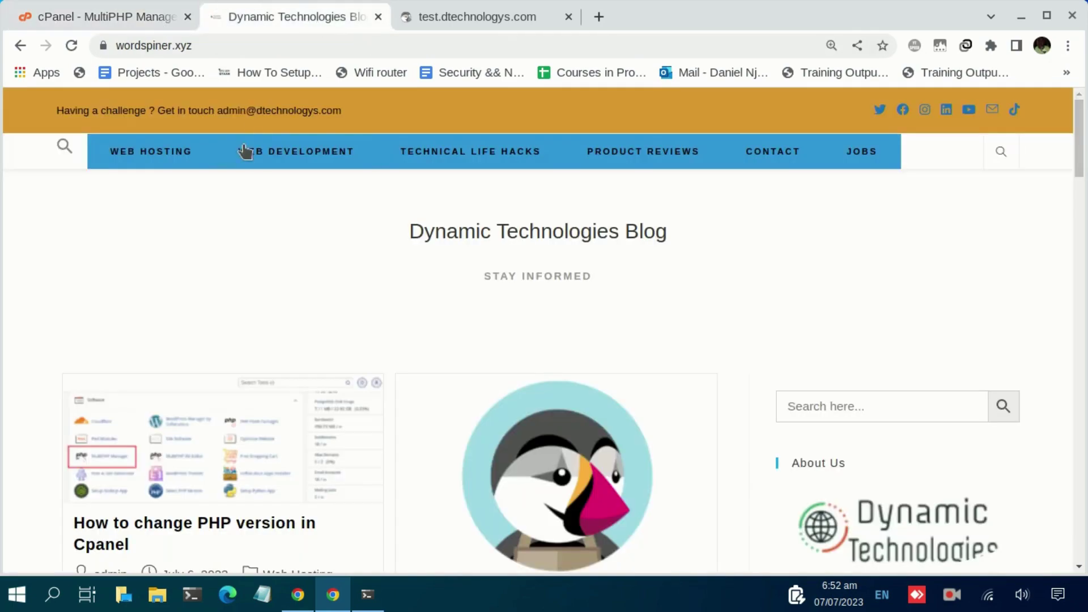
{"action": "scroll", "coordinate": [286, 218], "scroll_direction": "down", "scroll_amount": 2}
{"action": "scroll", "coordinate": [293, 224], "scroll_direction": "down", "scroll_amount": 15}
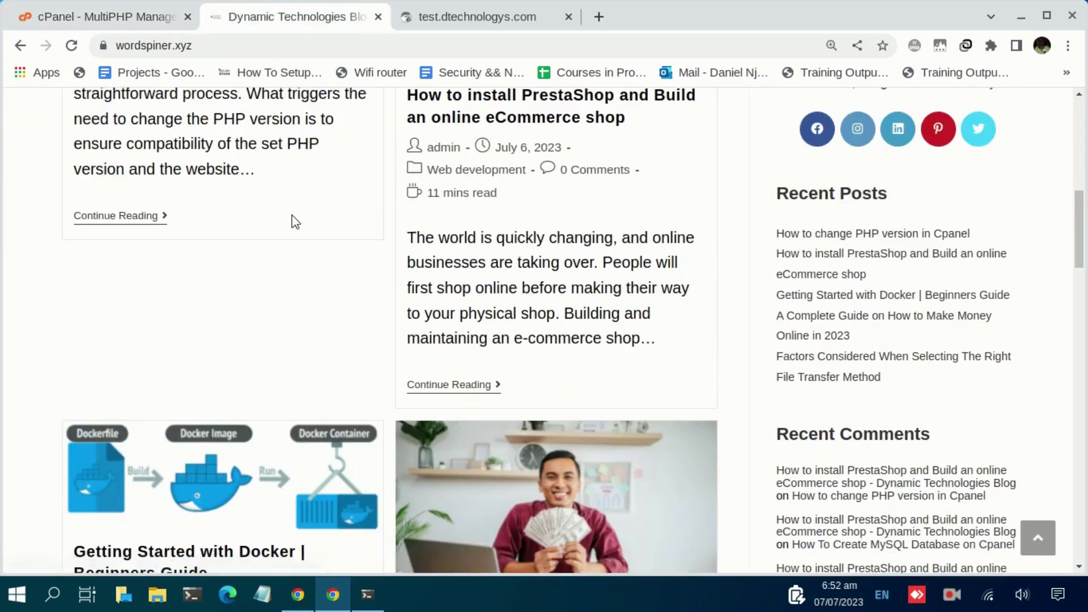
{"action": "scroll", "coordinate": [293, 213], "scroll_direction": "down", "scroll_amount": 5}
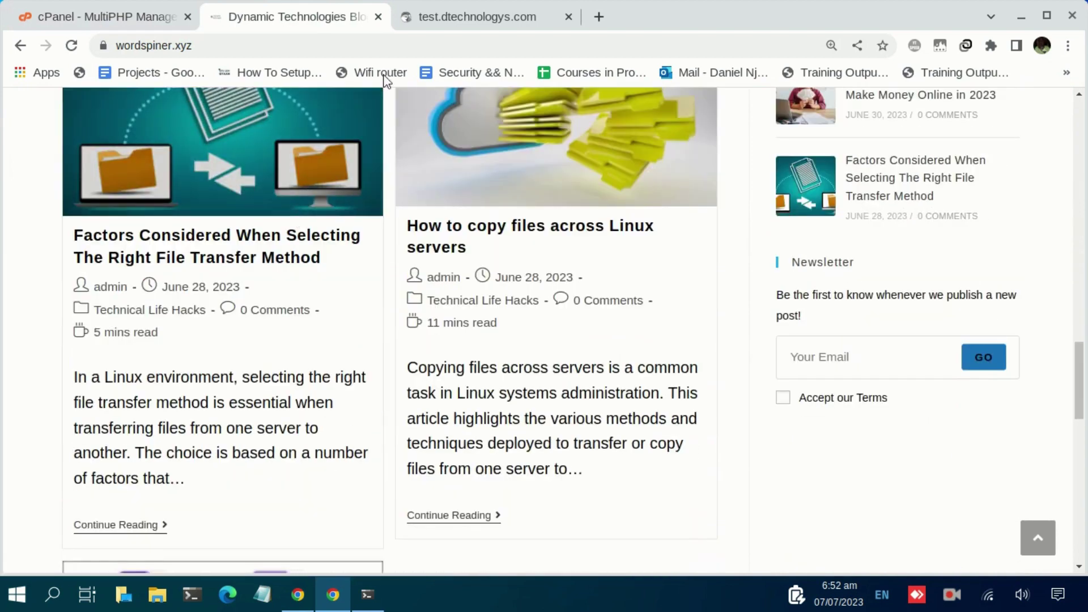
- Examine the error message on the test.dtechnologys.com page
{"action": "left_click", "coordinate": [436, 17]}
{"action": "left_click", "coordinate": [406, 194]}
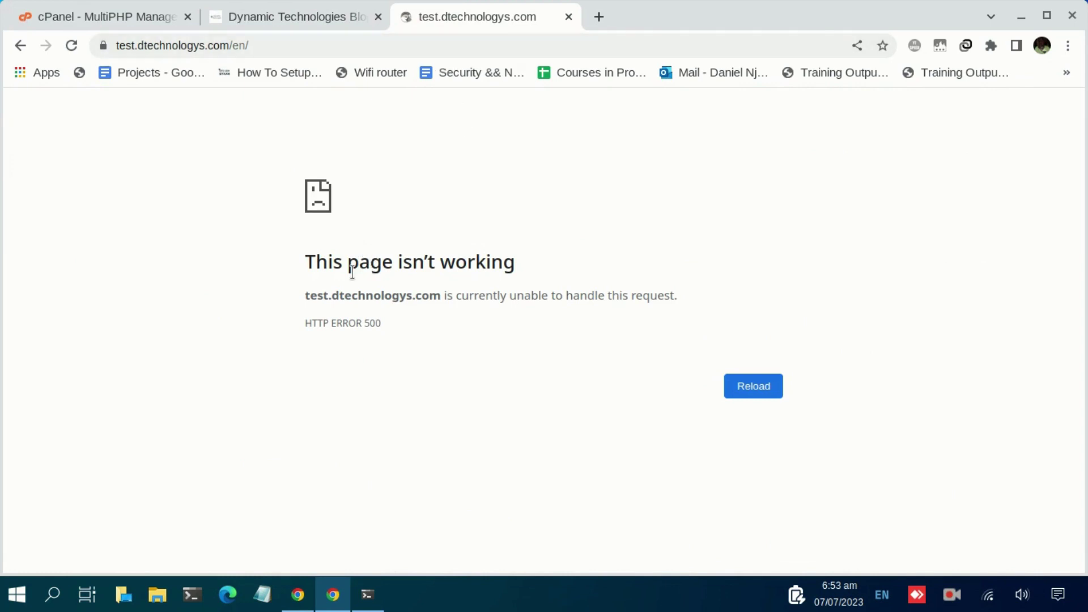
{"action": "left_click_drag", "start_coordinate": [306, 264], "coordinate": [478, 296]}
{"action": "left_click", "coordinate": [257, 170]}
- Replace the domain filter in MultiPHP Manager with "test."
{"action": "left_click", "coordinate": [109, 16]}
{"action": "left_click", "coordinate": [312, 367]}
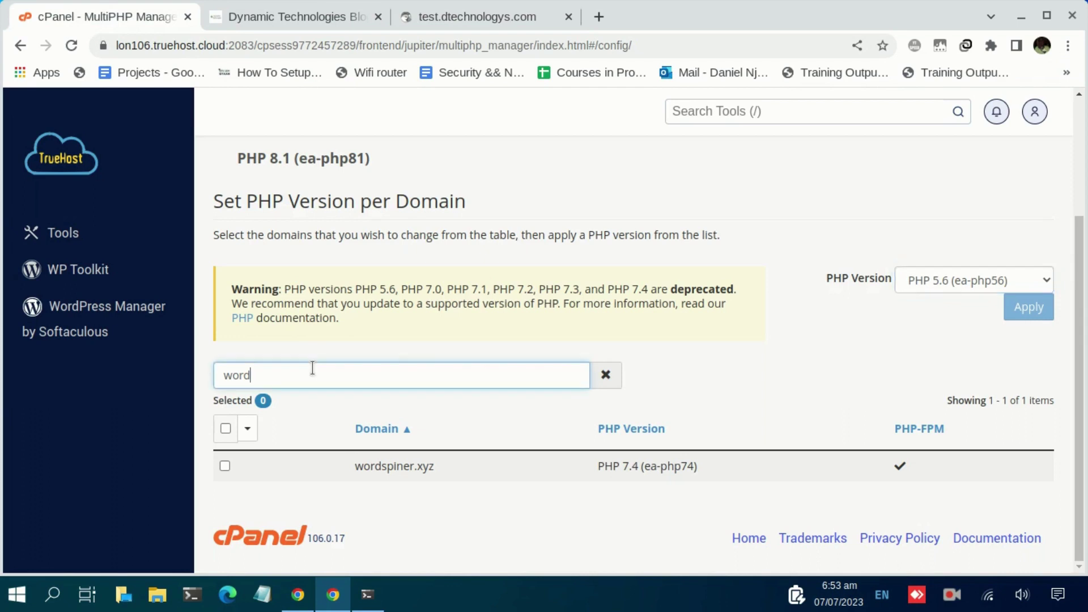
{"action": "key", "text": "BackSpace"}
{"action": "key", "text": "BackSpace"}
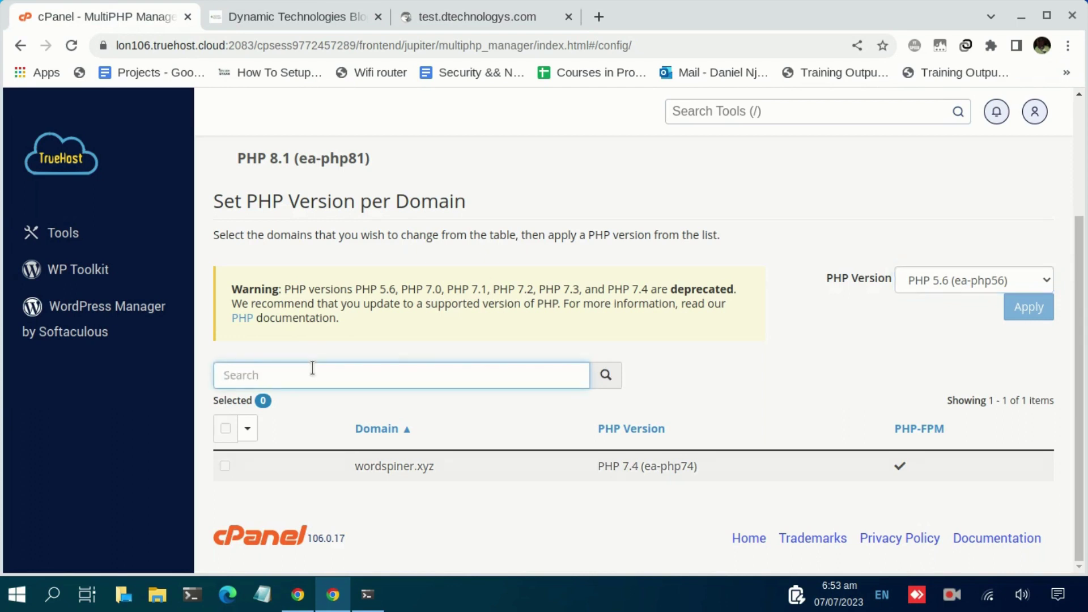
{"action": "type", "text": "test."}
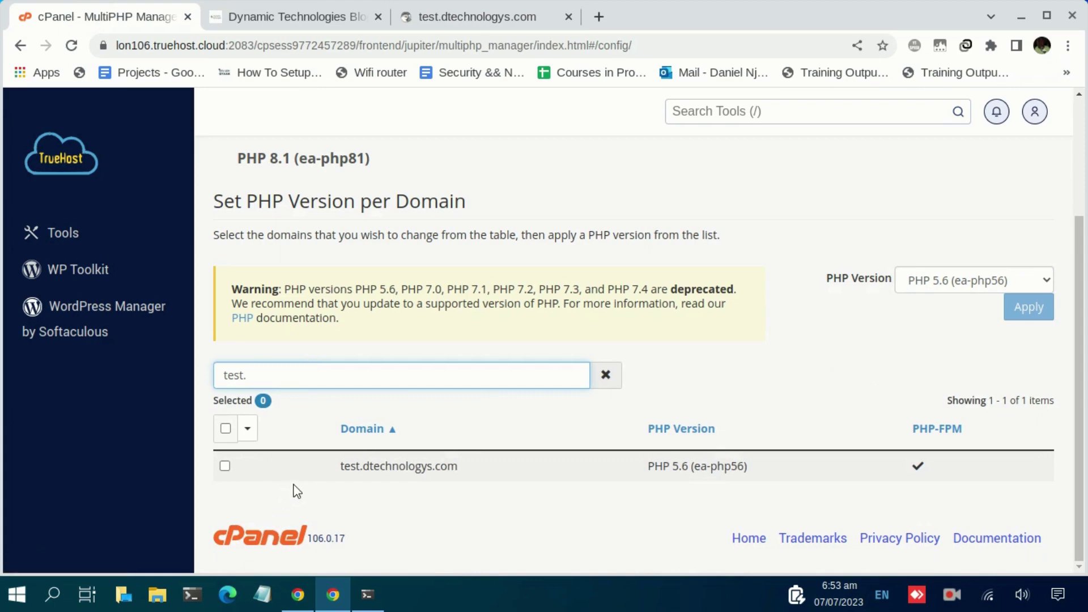
- Apply PHP 7.4 (ea-php74) to the test.dtechnologys.com domain
{"action": "left_click", "coordinate": [224, 466]}
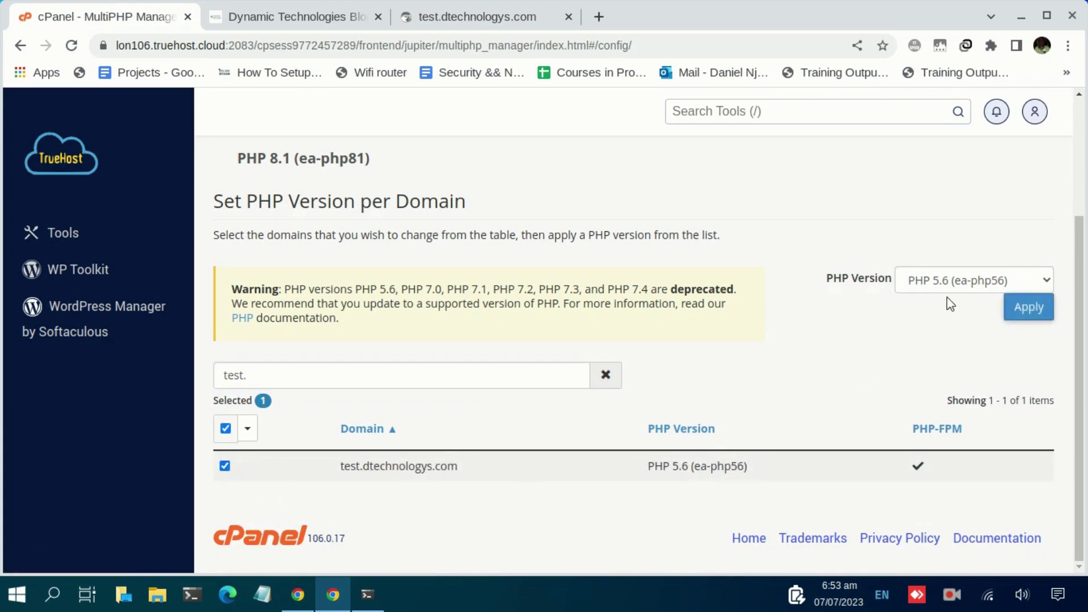
{"action": "left_click", "coordinate": [957, 282]}
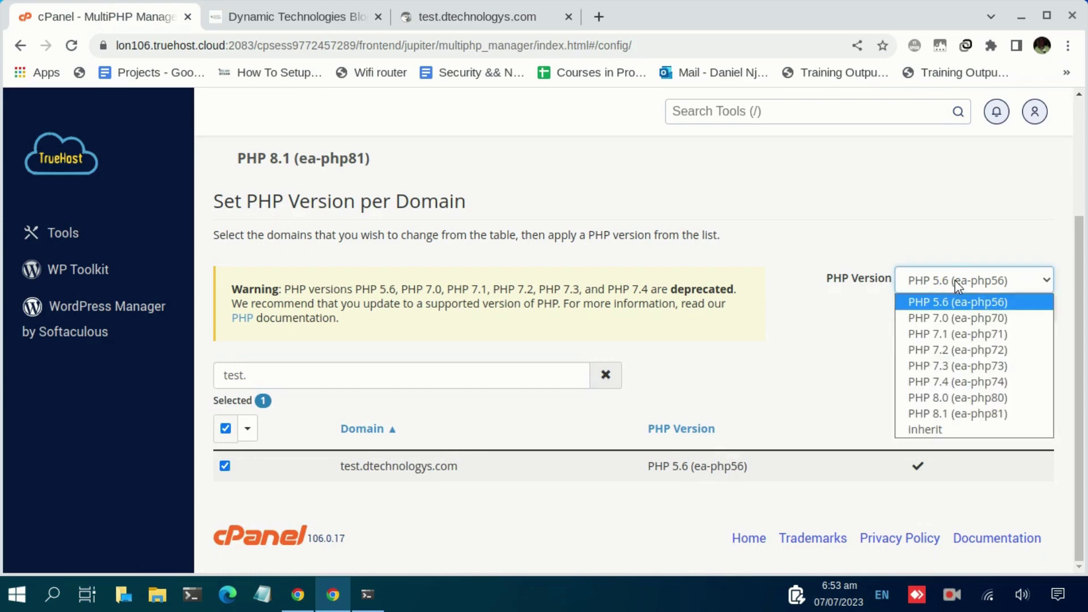
{"action": "left_click", "coordinate": [960, 381]}
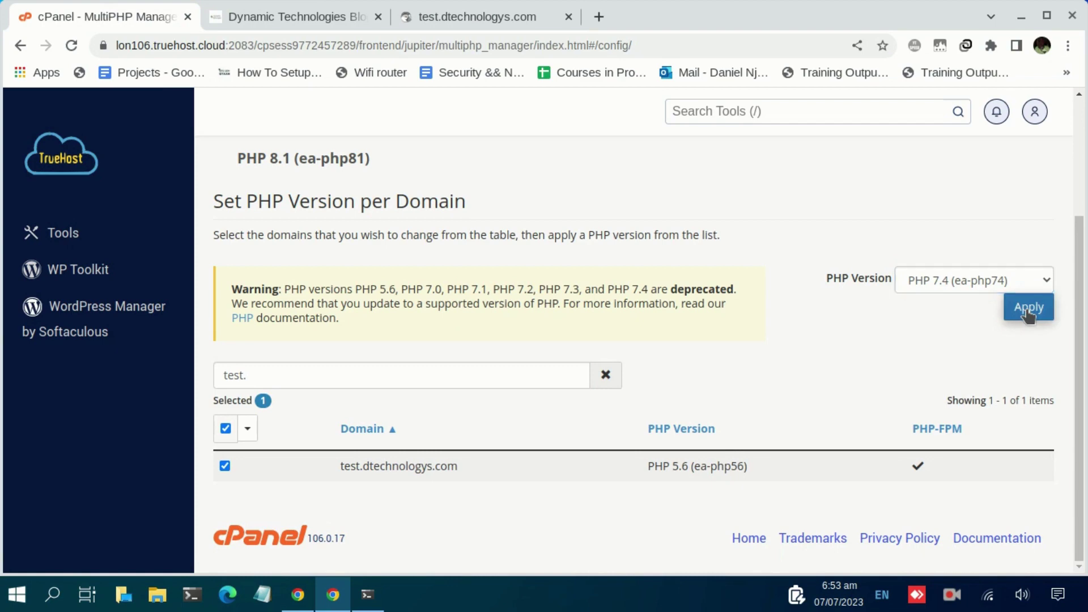
{"action": "left_click", "coordinate": [1027, 314]}
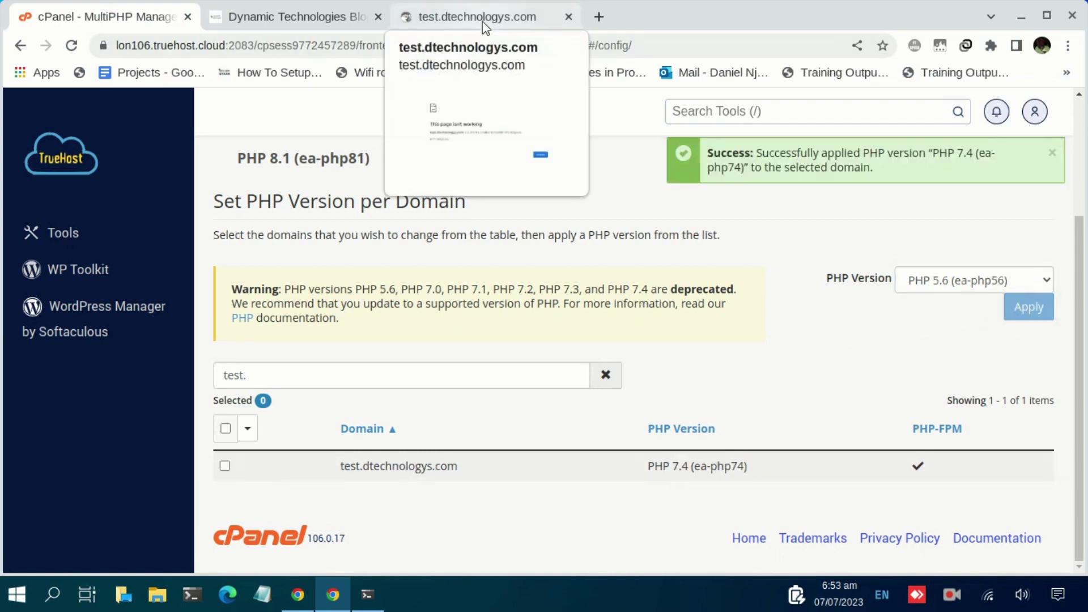
- Reload test.dtechnologys.com to test the shop and return to MultiPHP Manager
{"action": "left_click", "coordinate": [484, 26]}
{"action": "left_click", "coordinate": [71, 46]}
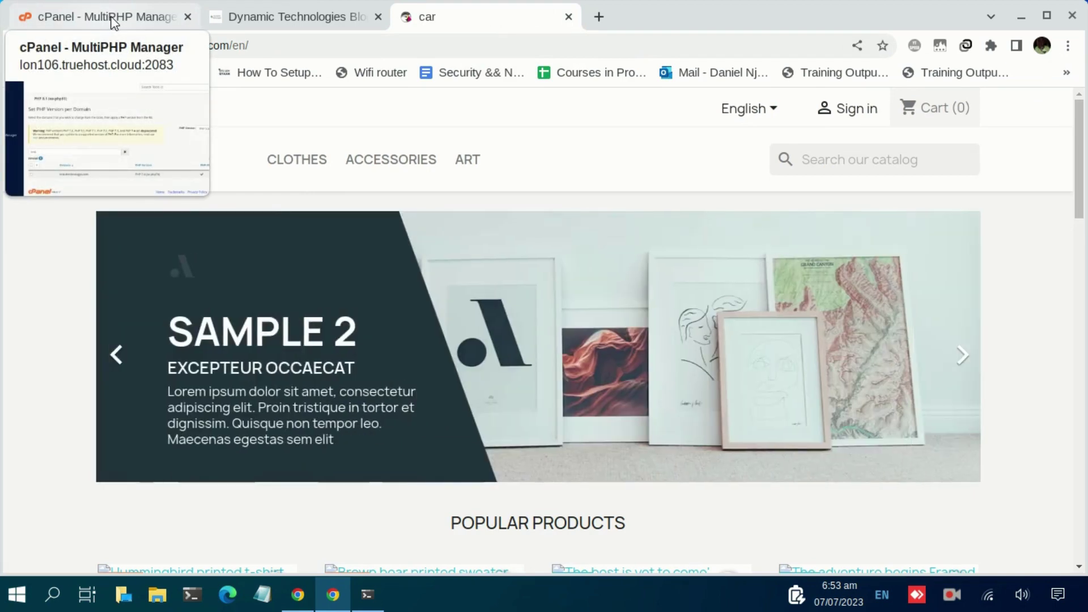
{"action": "left_click", "coordinate": [112, 22]}
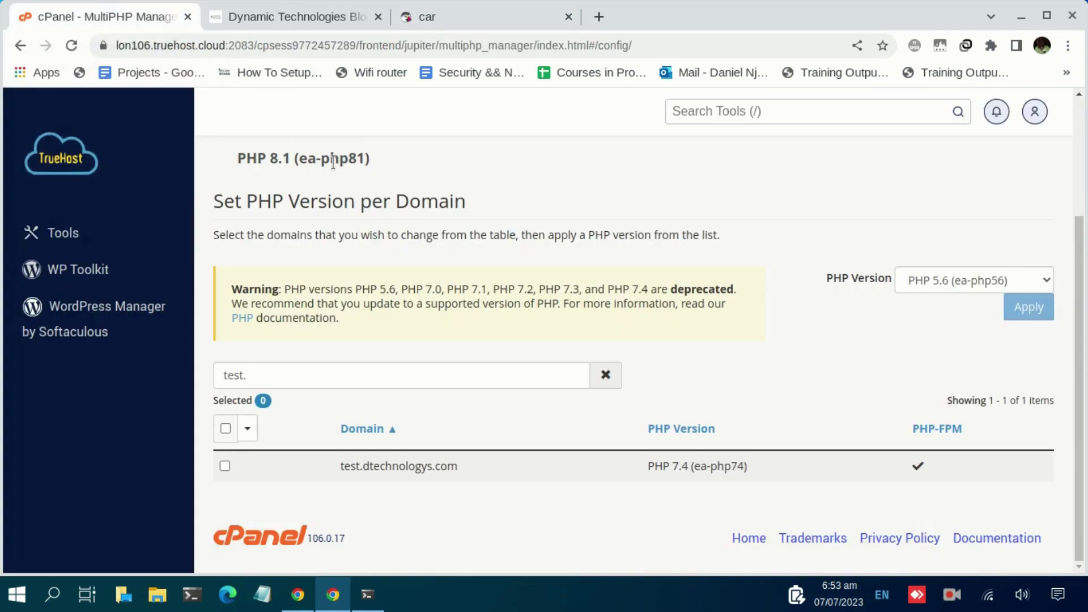